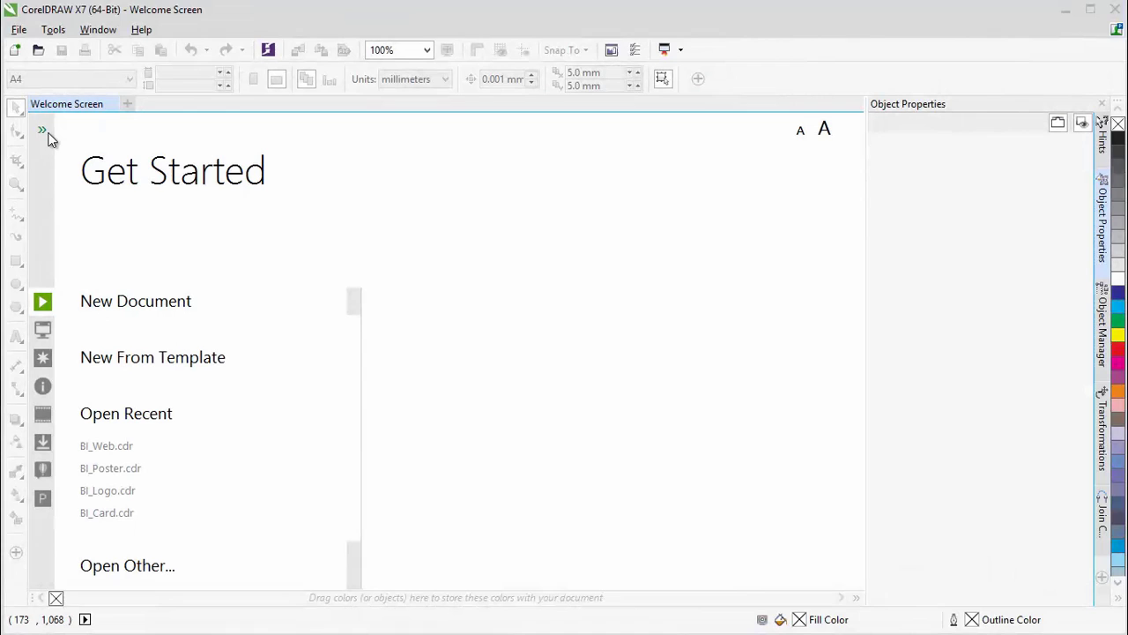
Step: Expand the Welcome Screen's left navigation to list Workspace, What's New and Gallery
click(42, 131)
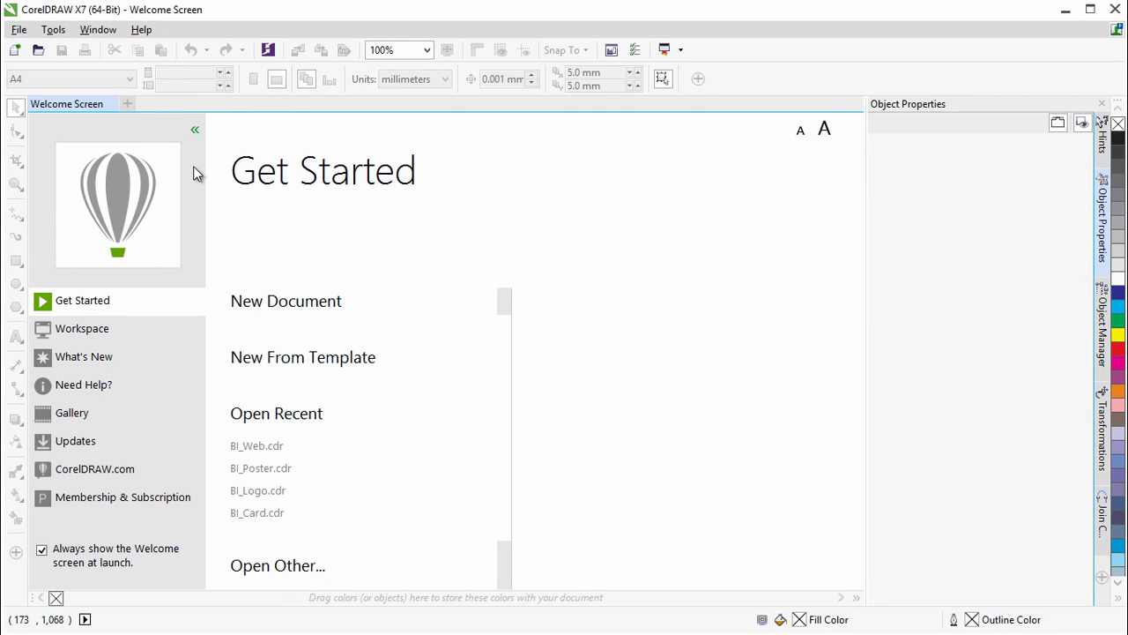
Step: Preview the Lite and Default workspaces, then apply the Page Layout workspace
click(111, 335)
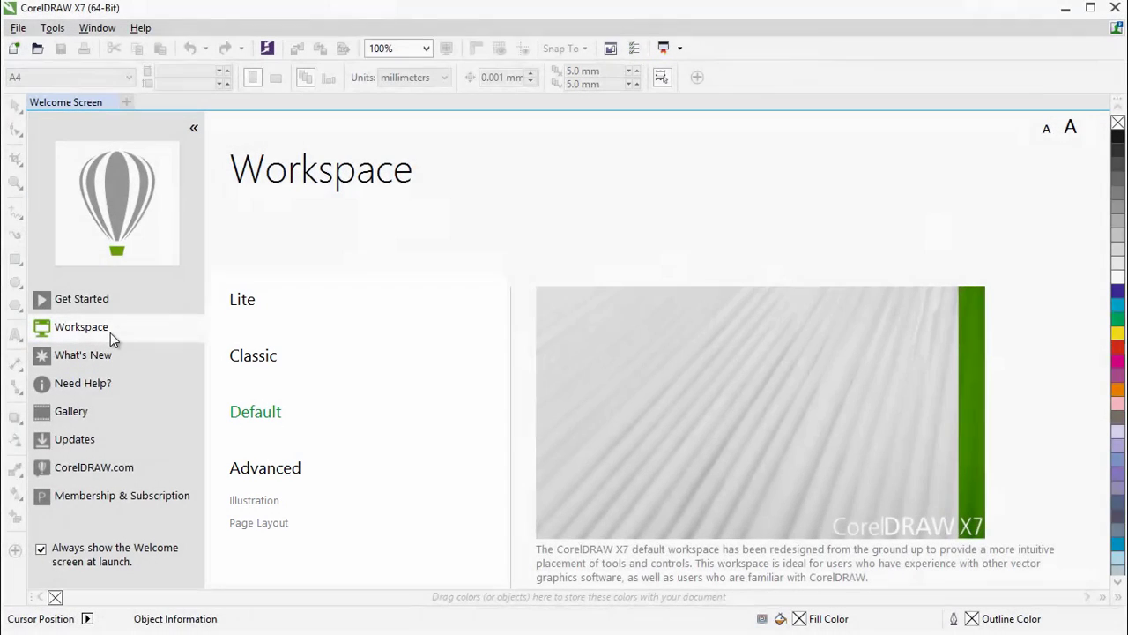
mouse_move(238, 306)
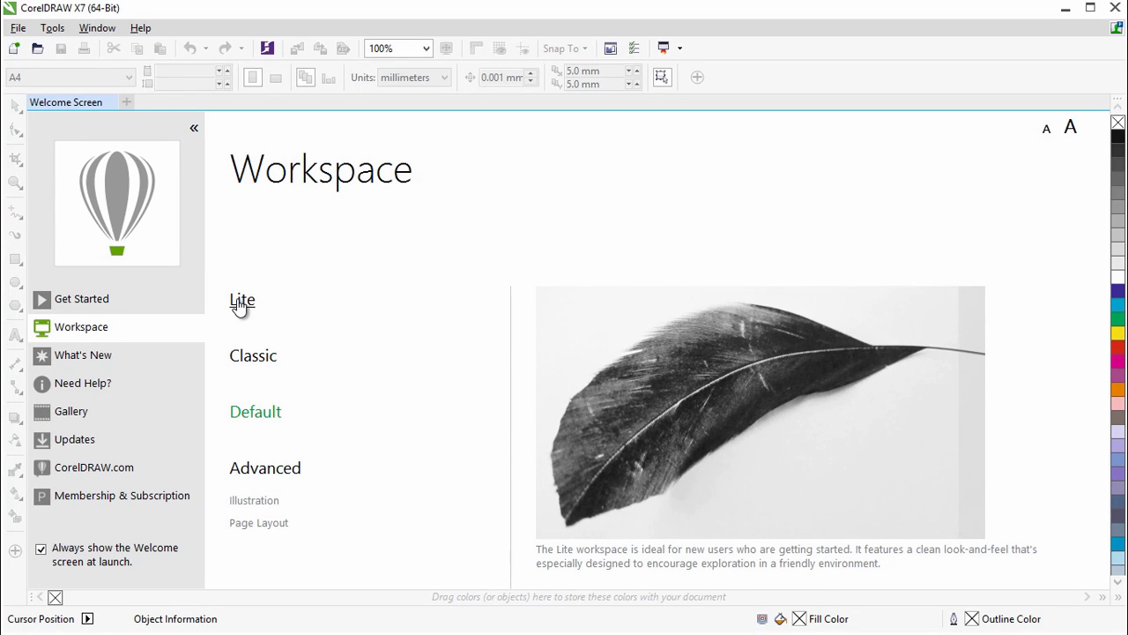
mouse_move(278, 422)
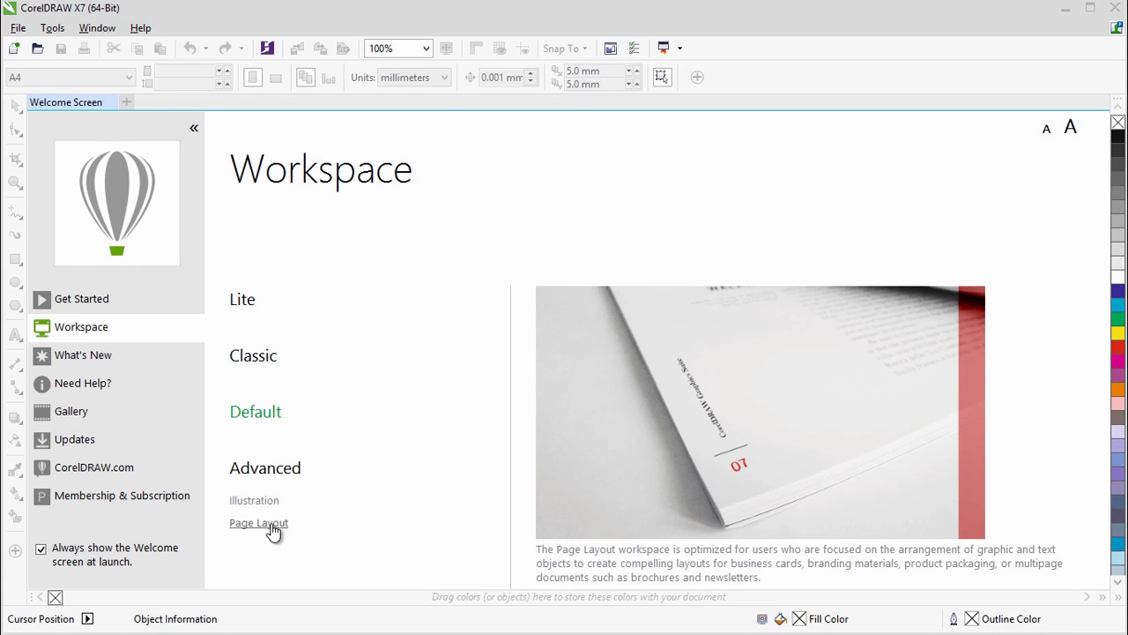
click(259, 523)
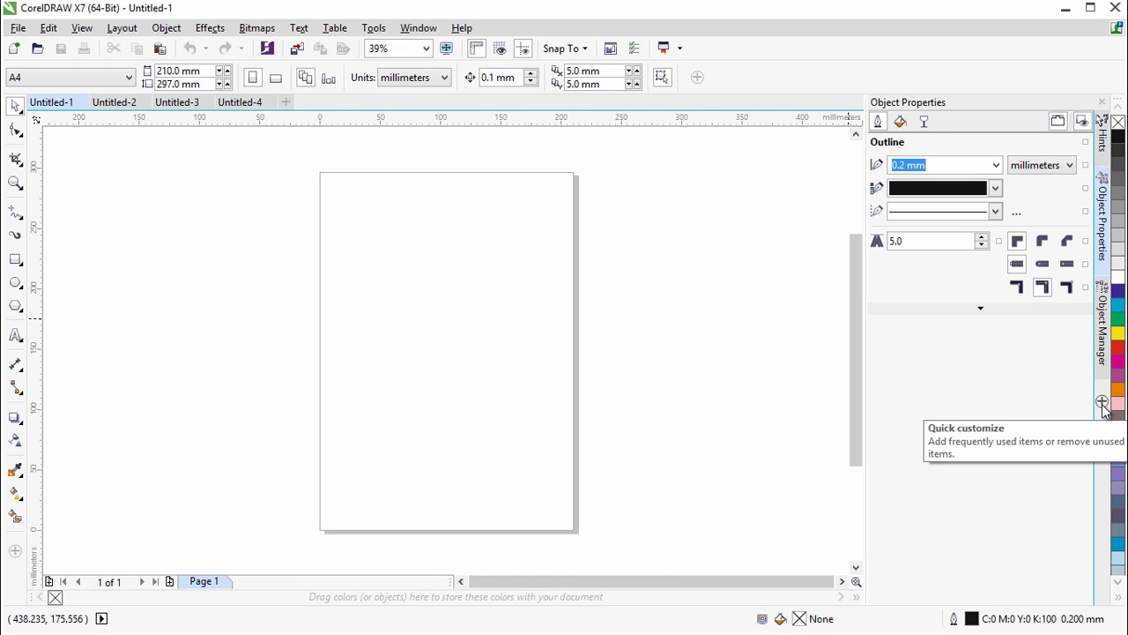
Step: Add the Position and Join Curves dockers through the docker's Quick Customize list
click(1103, 405)
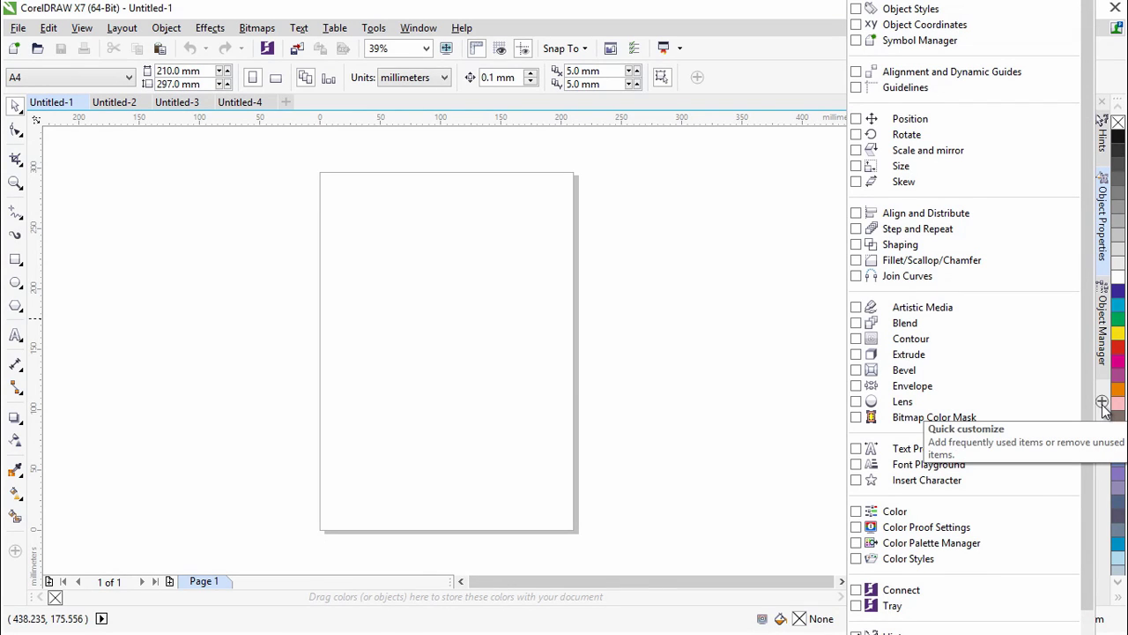
click(857, 119)
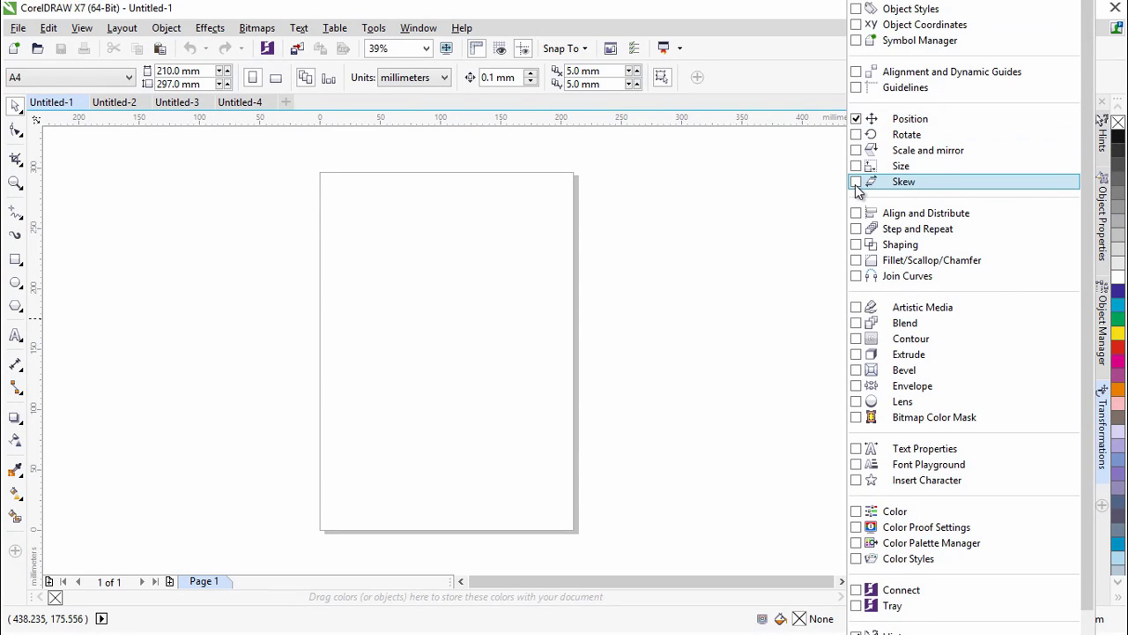
click(856, 278)
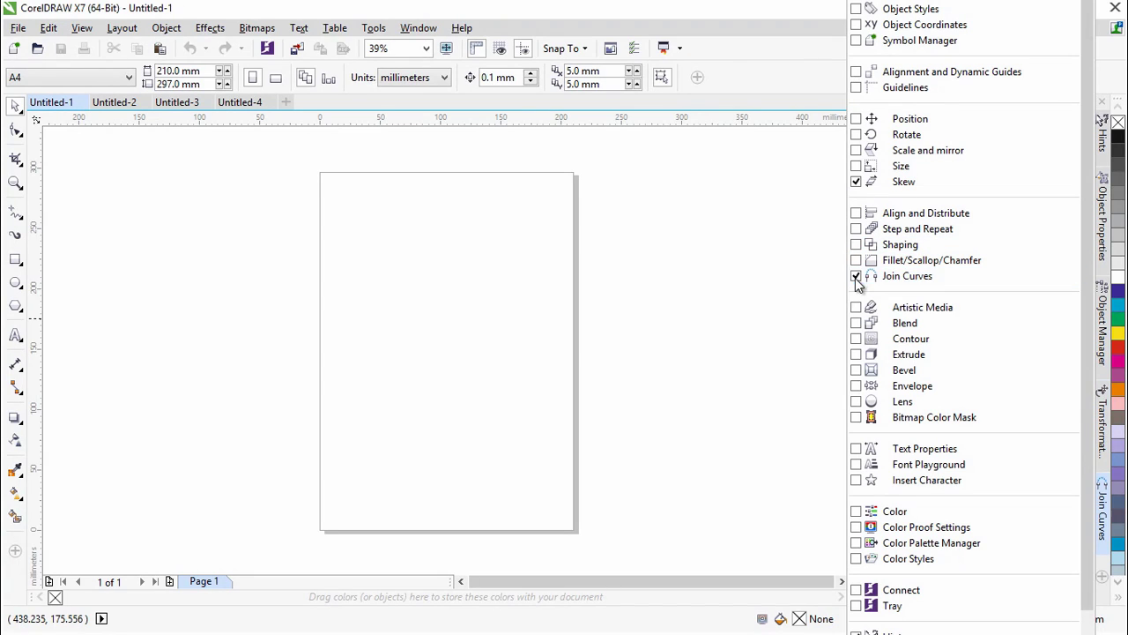
click(236, 490)
Step: Hide the Crop Tool flyout from the toolbox
click(15, 550)
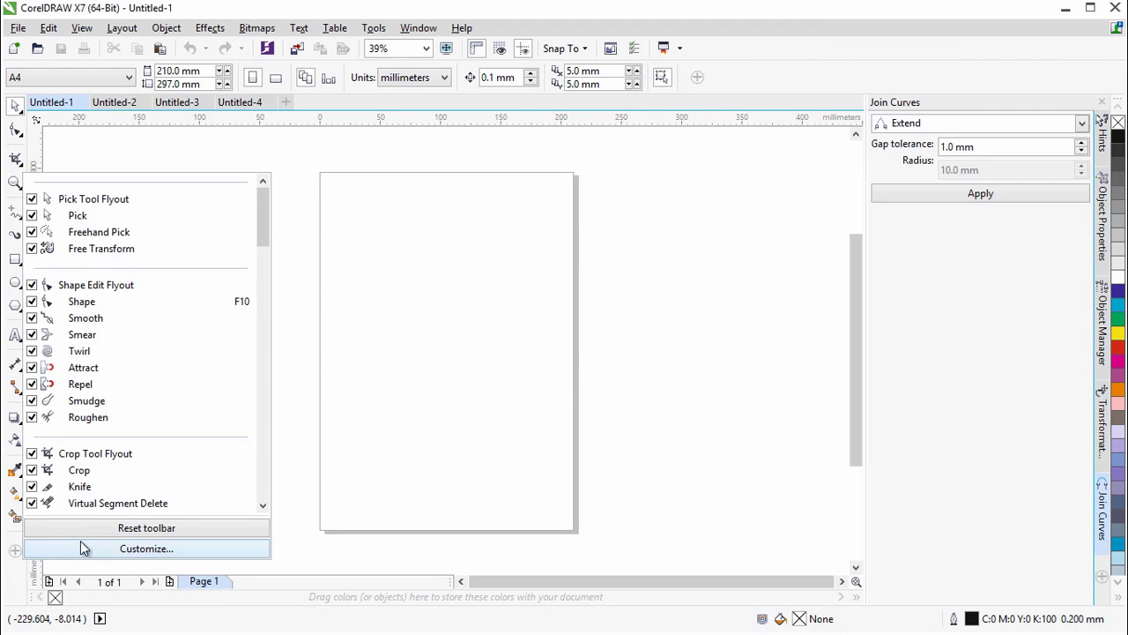
click(33, 455)
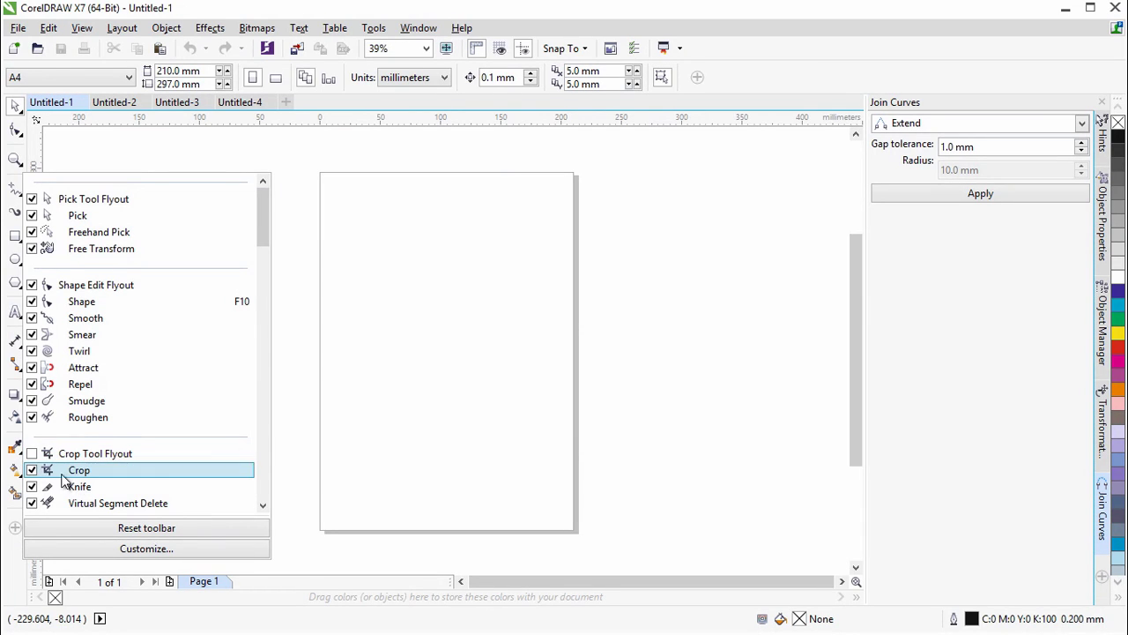
click(654, 213)
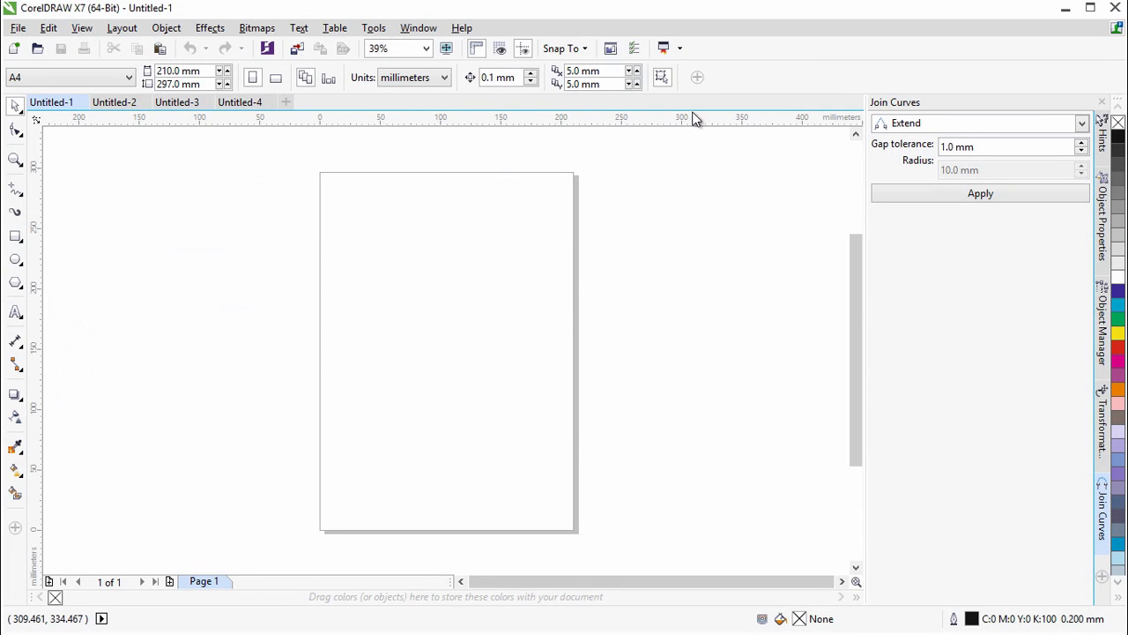
Step: Remove the Units setting from the property bar
click(697, 77)
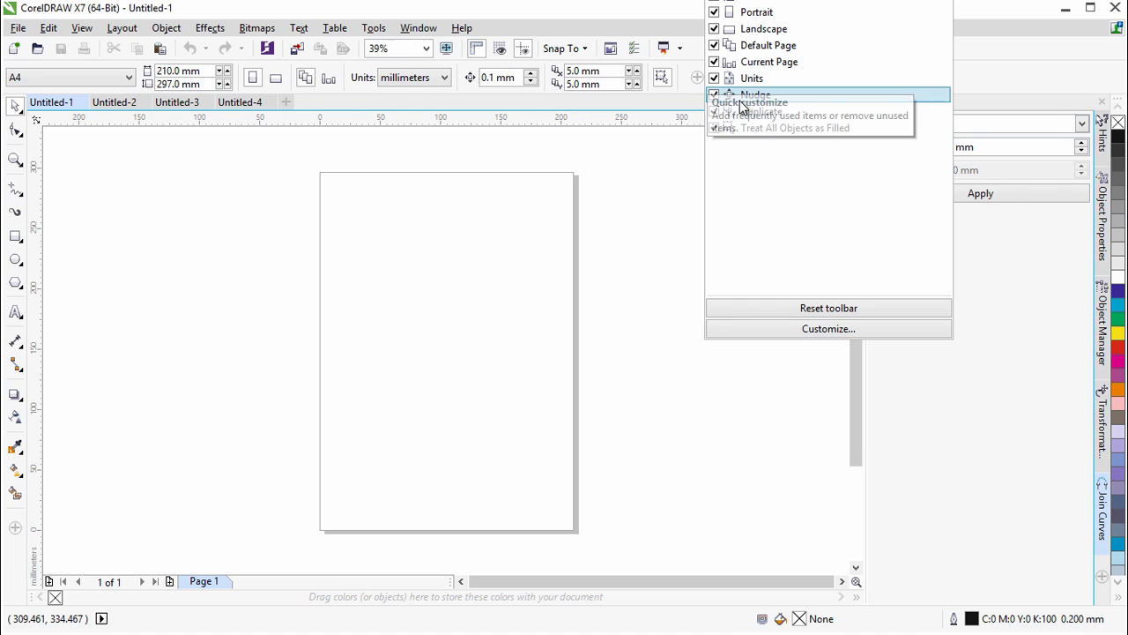
click(720, 80)
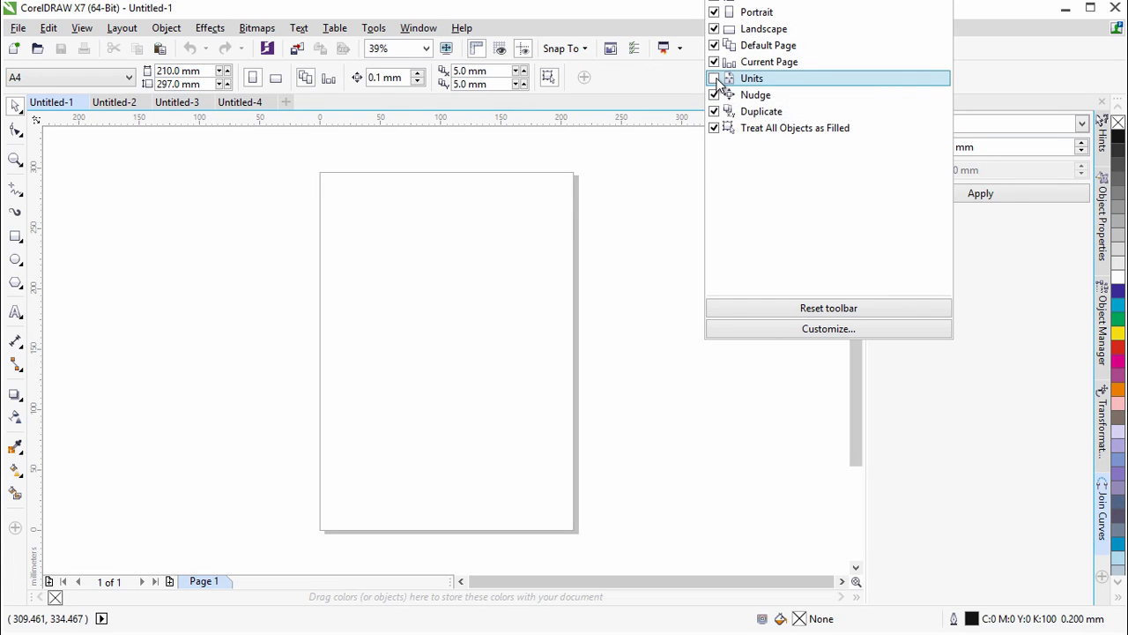
click(668, 271)
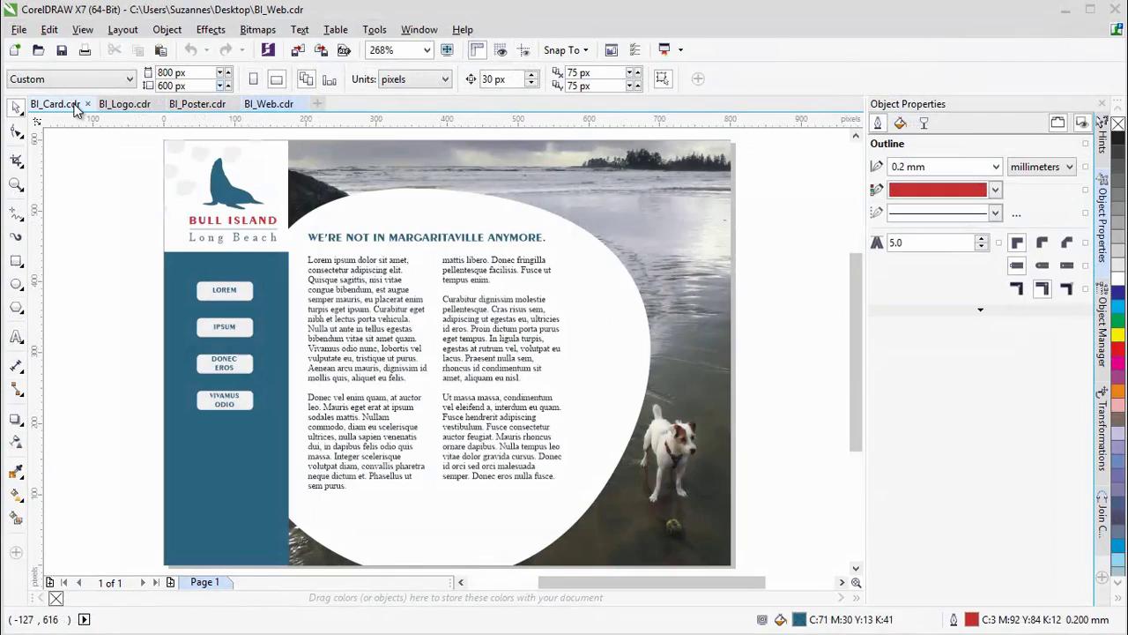
click(77, 106)
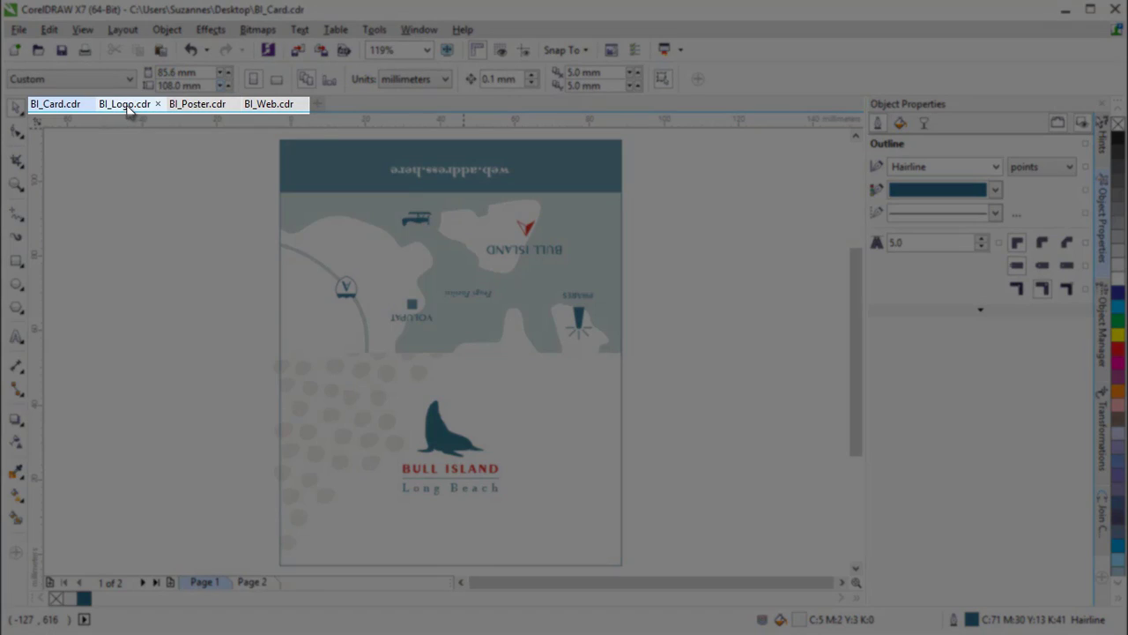
click(127, 107)
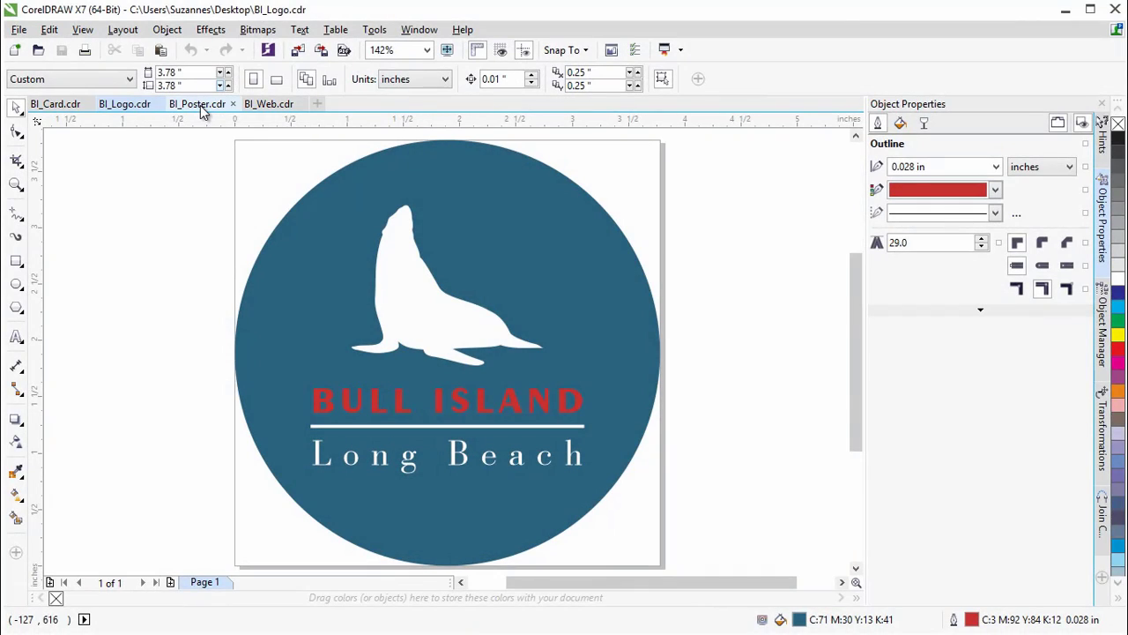
click(199, 105)
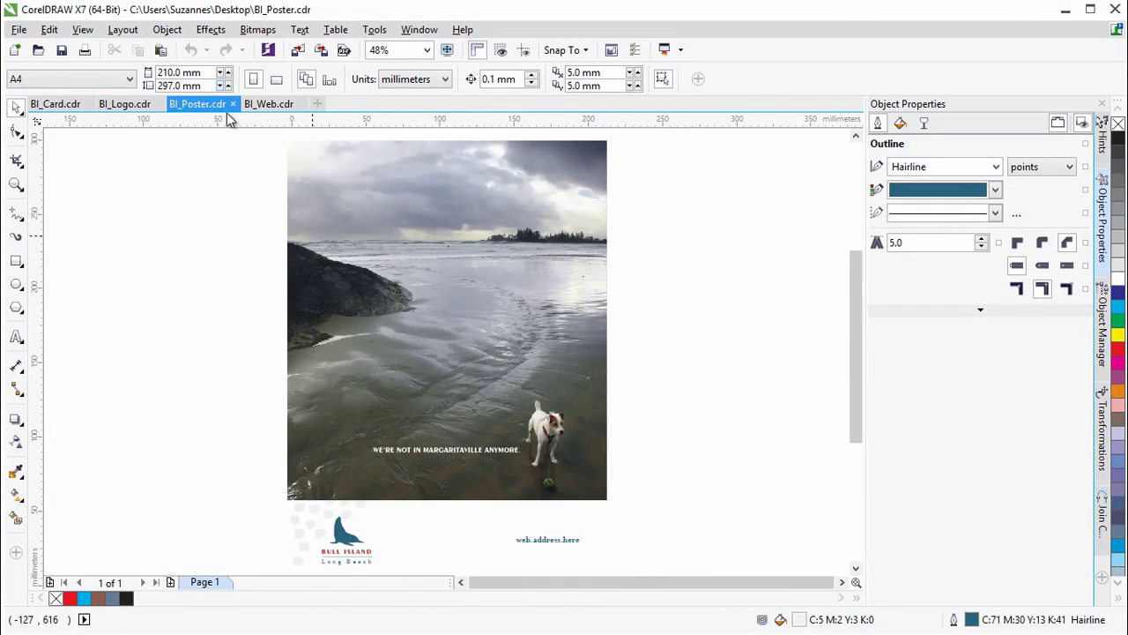
click(269, 107)
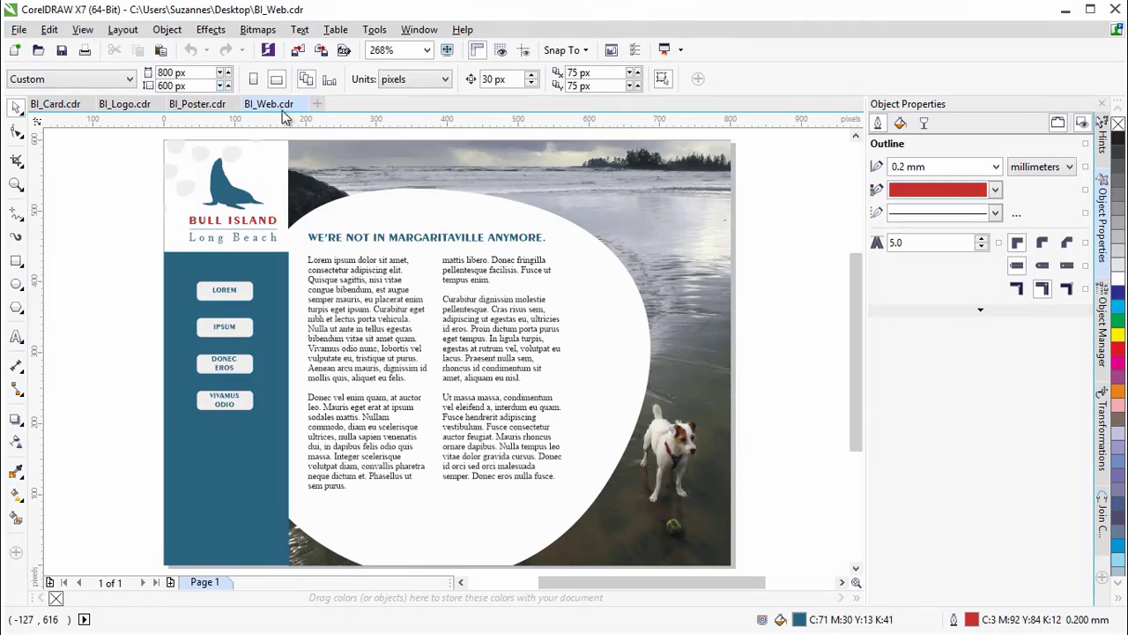
drag(281, 103, 299, 251)
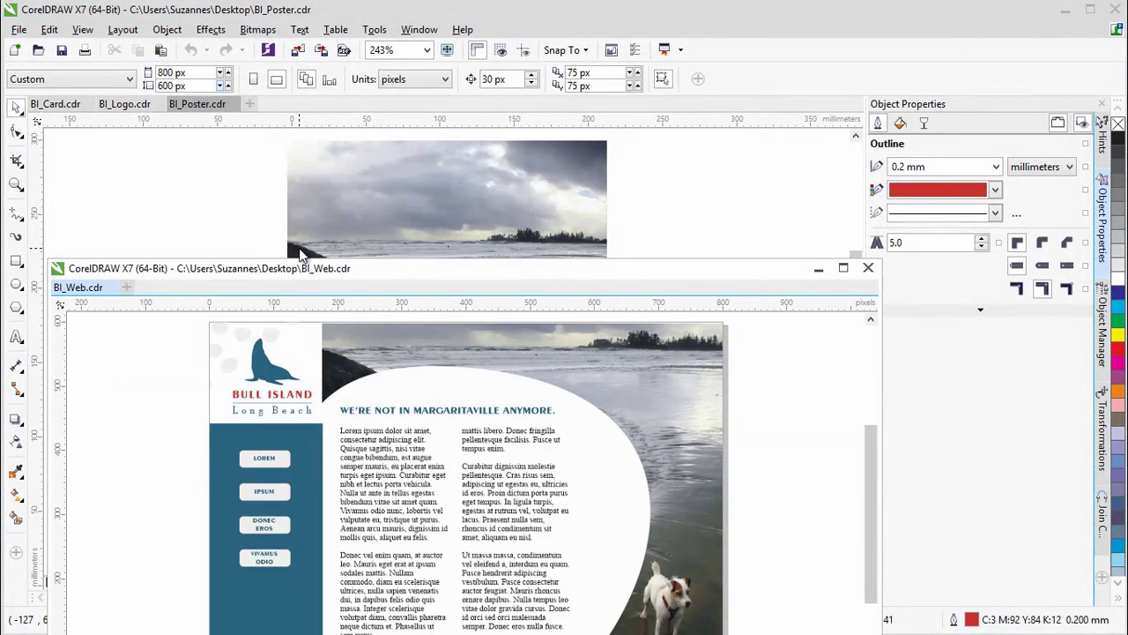
drag(261, 263, 247, 109)
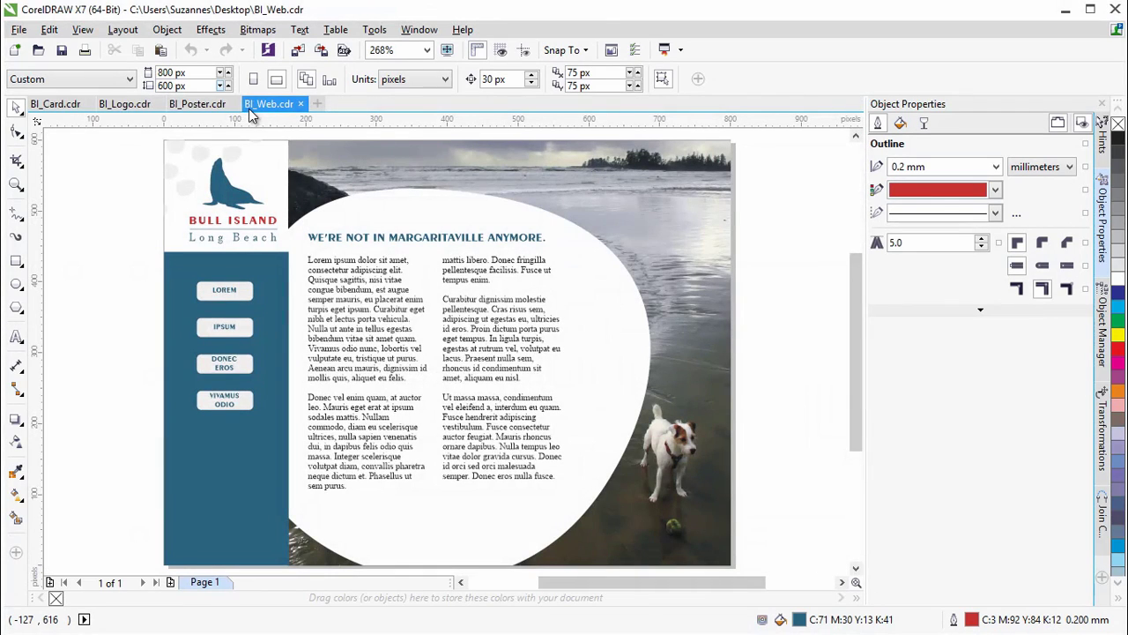
Step: Arrange the open drawings with Window > Tile Horizontally
click(419, 30)
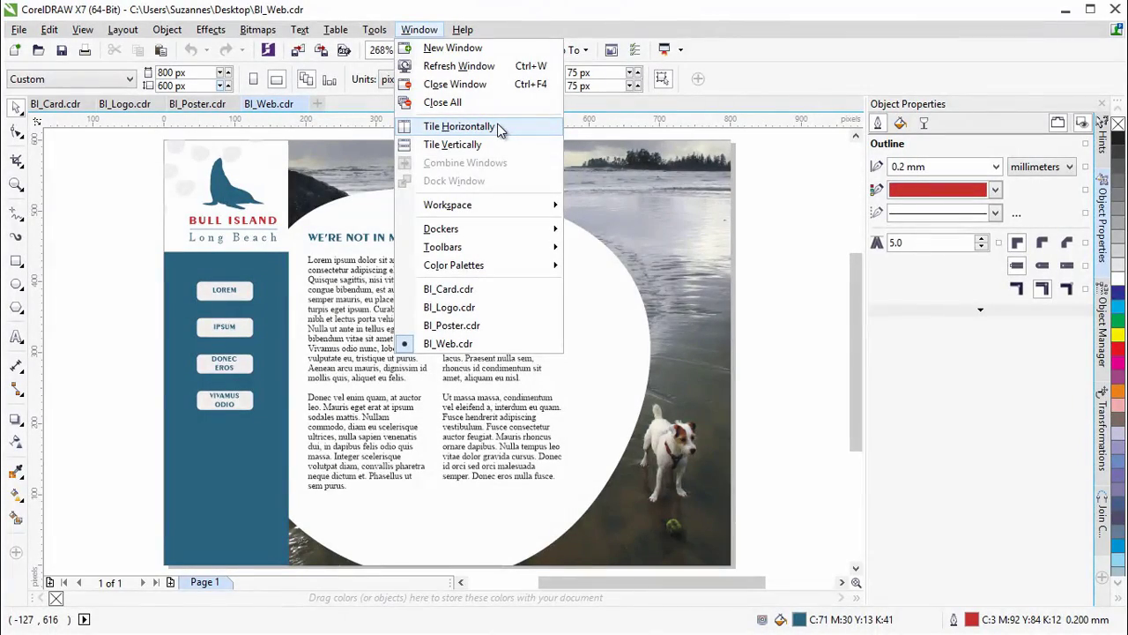
click(499, 128)
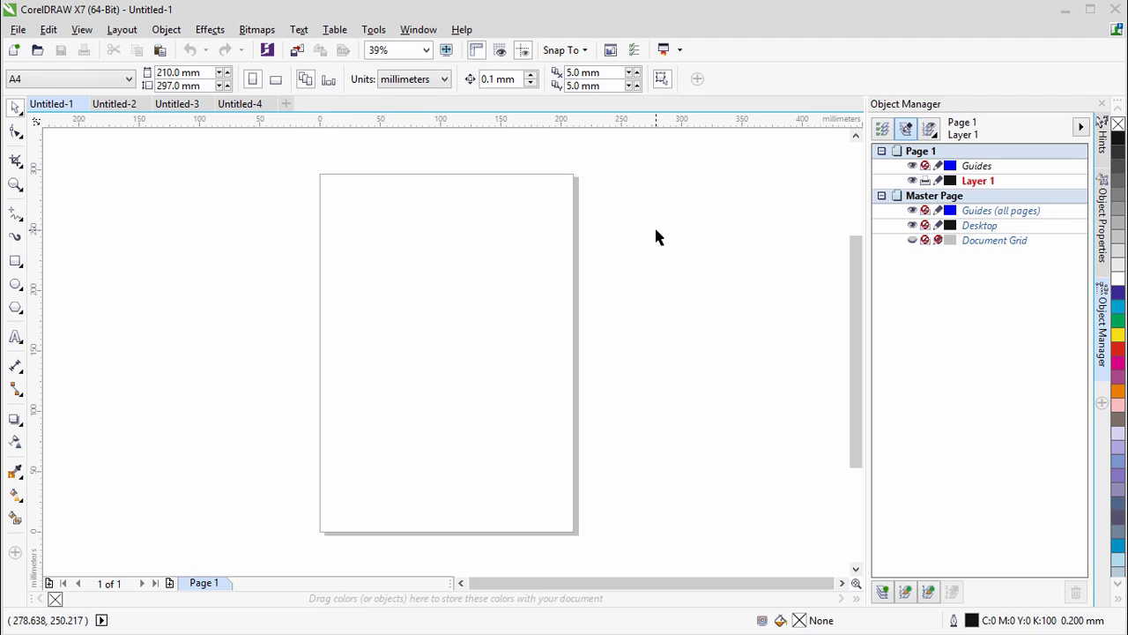
click(377, 29)
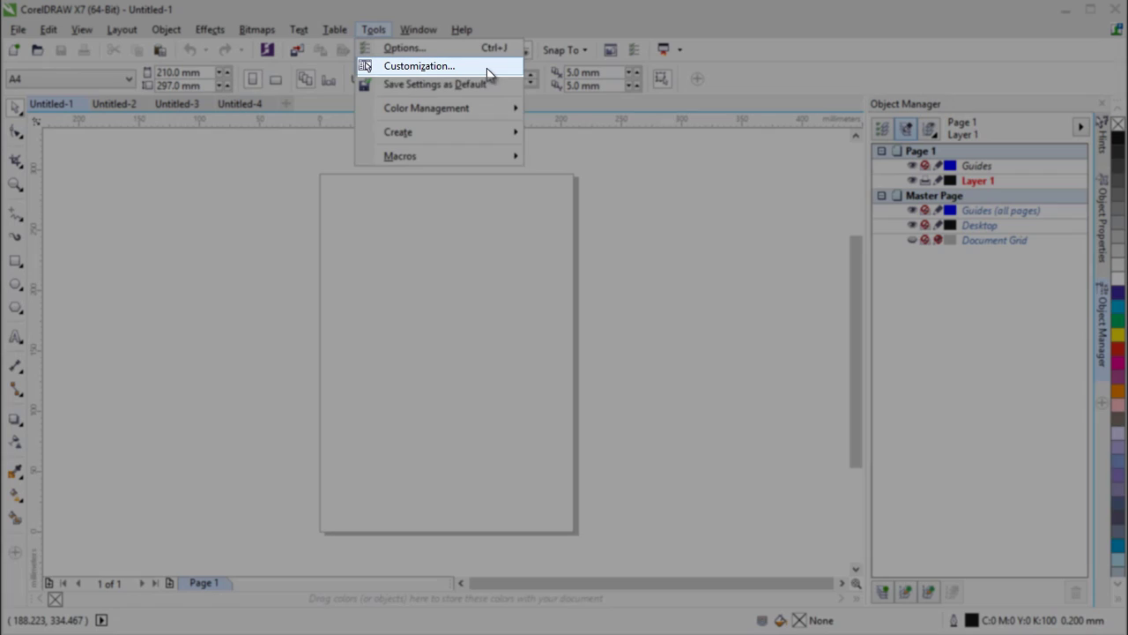
click(488, 70)
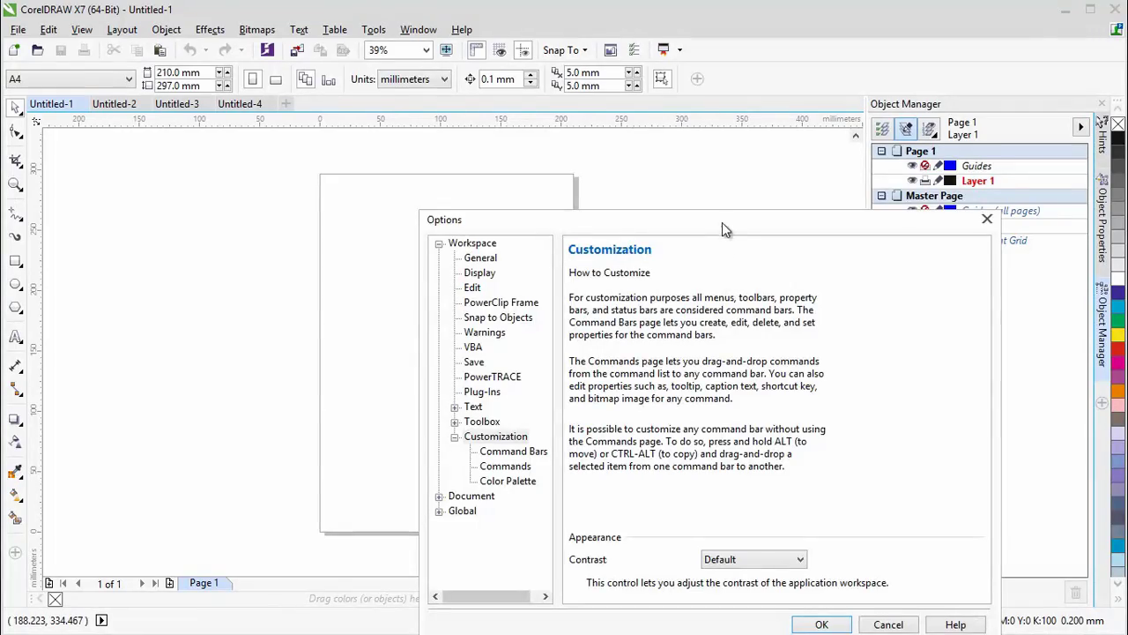
drag(723, 223, 542, 129)
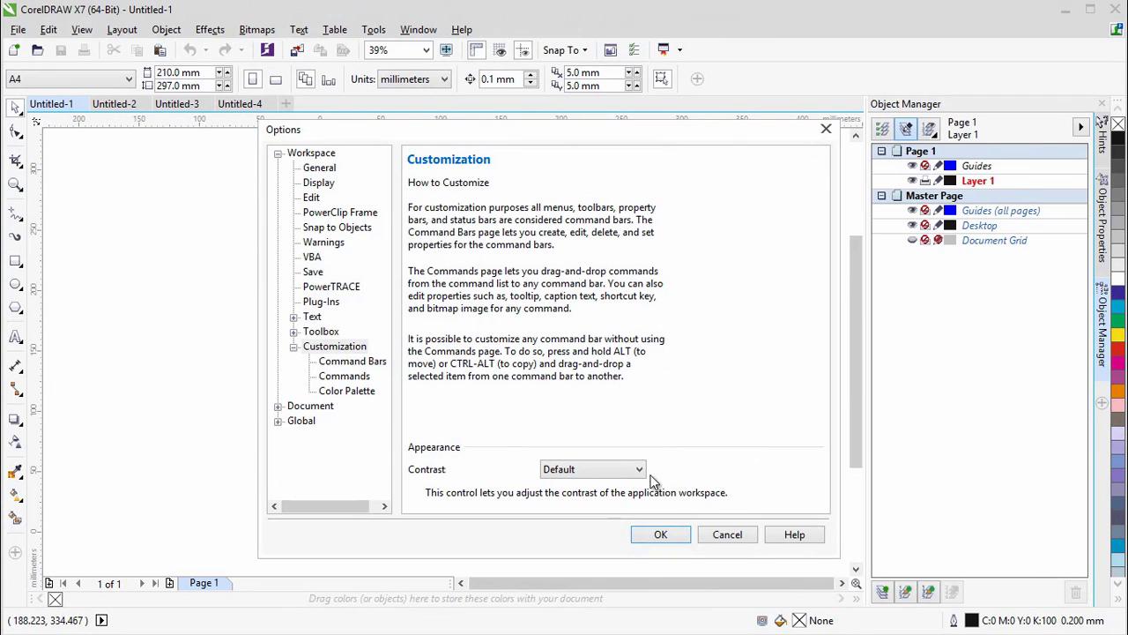
click(639, 471)
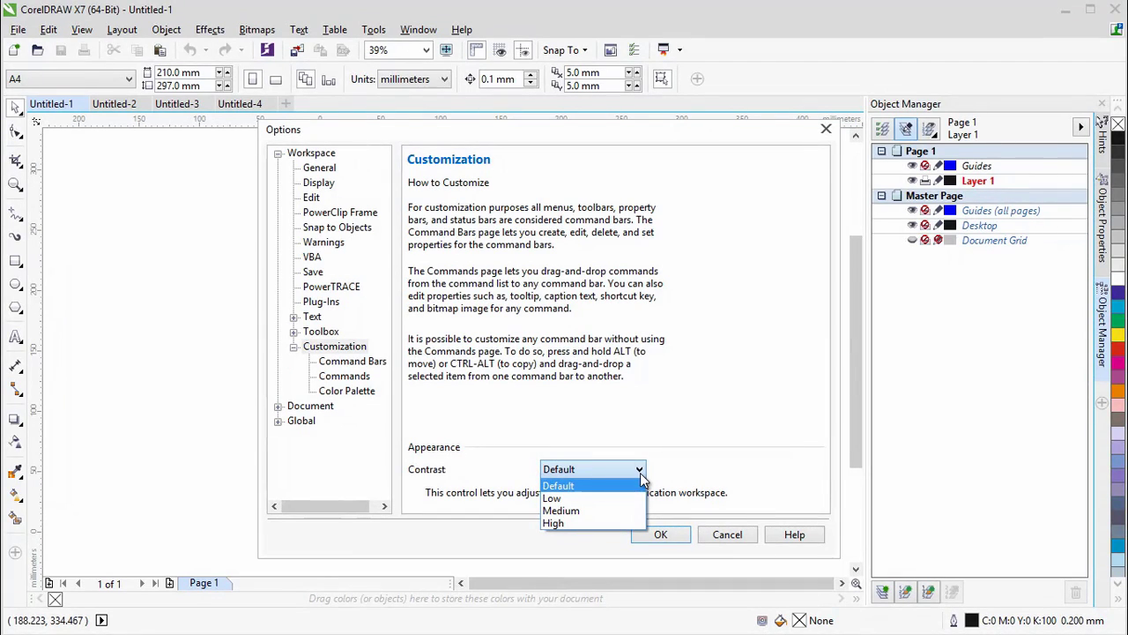
click(608, 524)
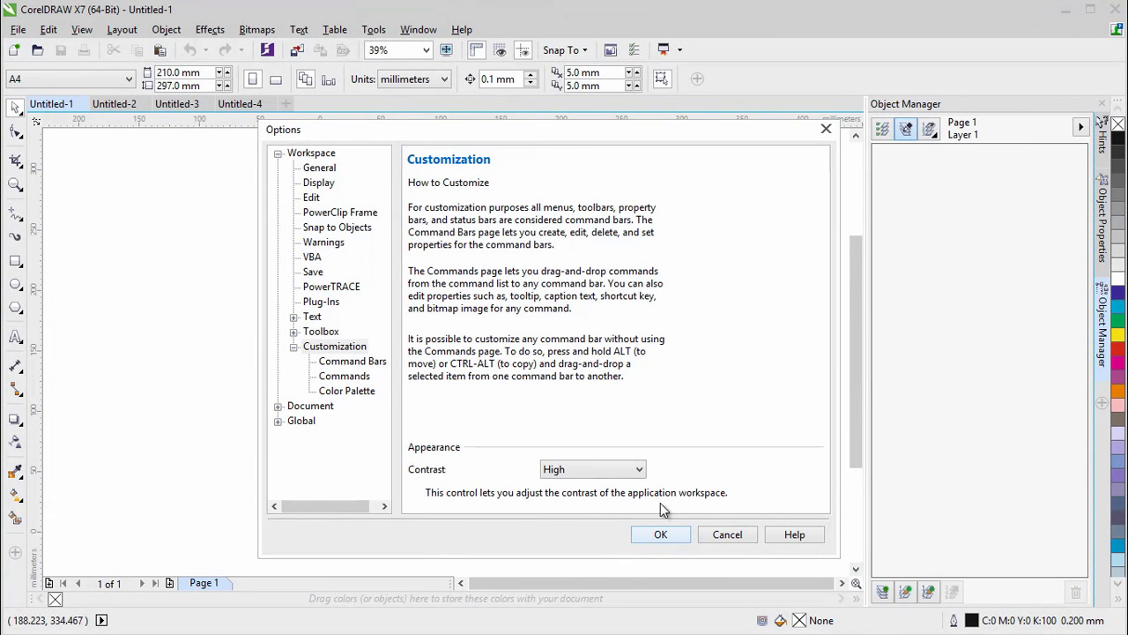
click(639, 471)
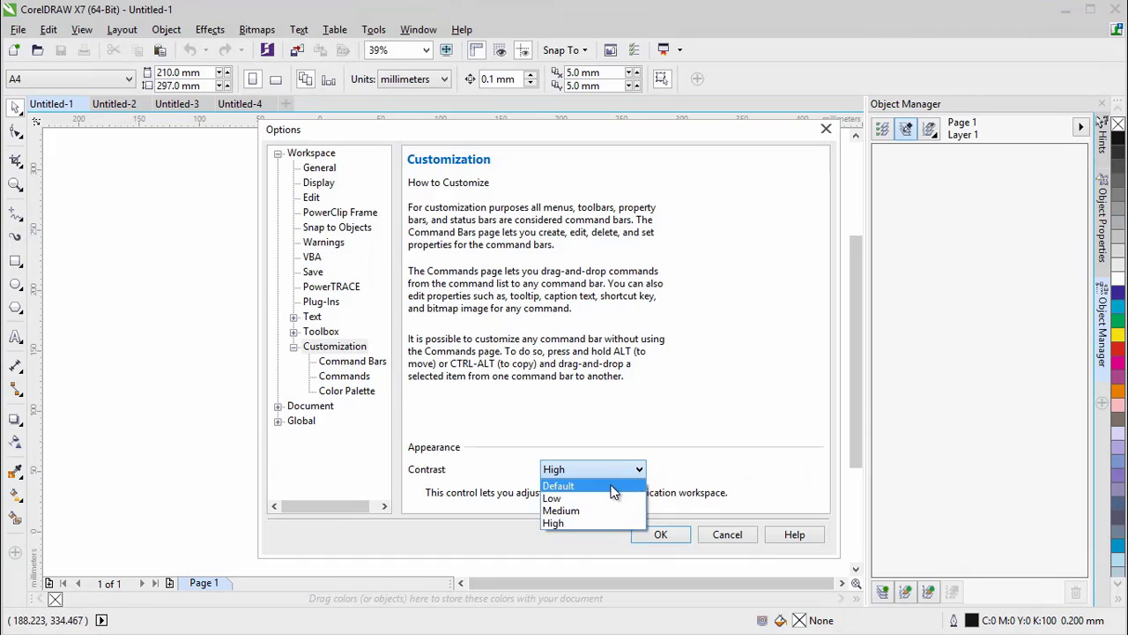
click(613, 487)
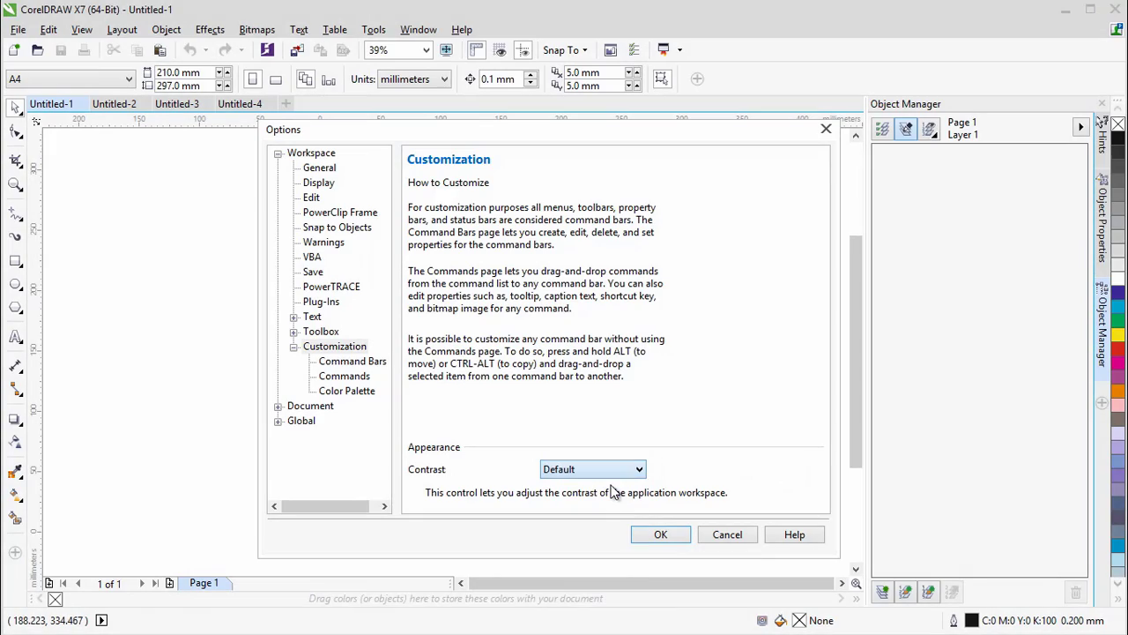
click(663, 536)
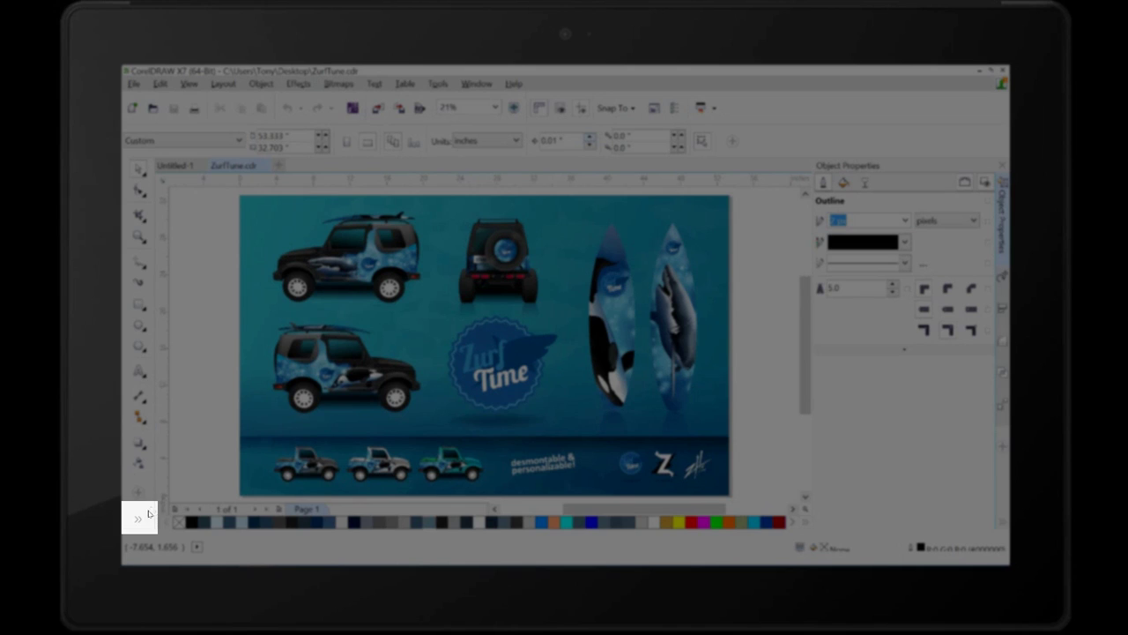
Step: Show the overflow eyedropper tools, expand the full colour palette, and dock Align and Distribute
click(138, 520)
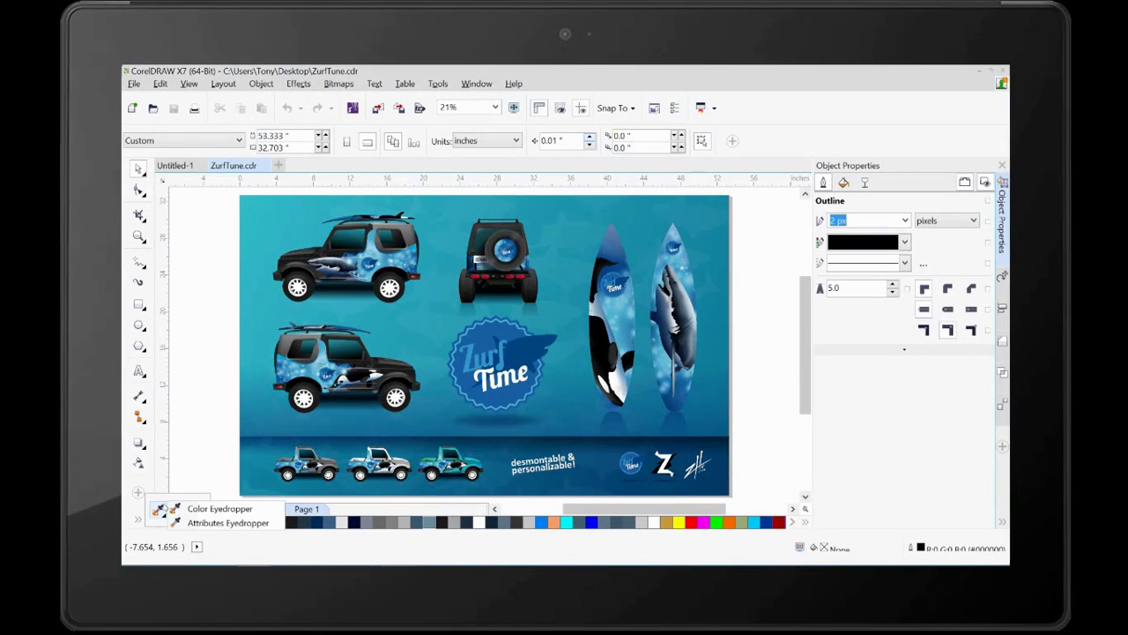
click(185, 476)
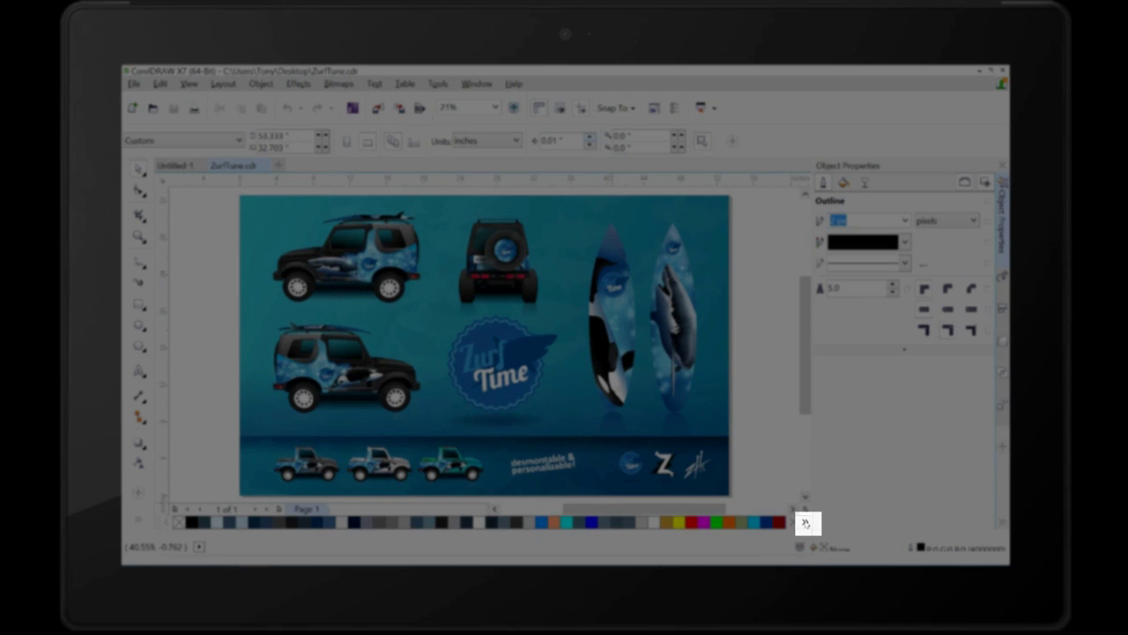
click(805, 522)
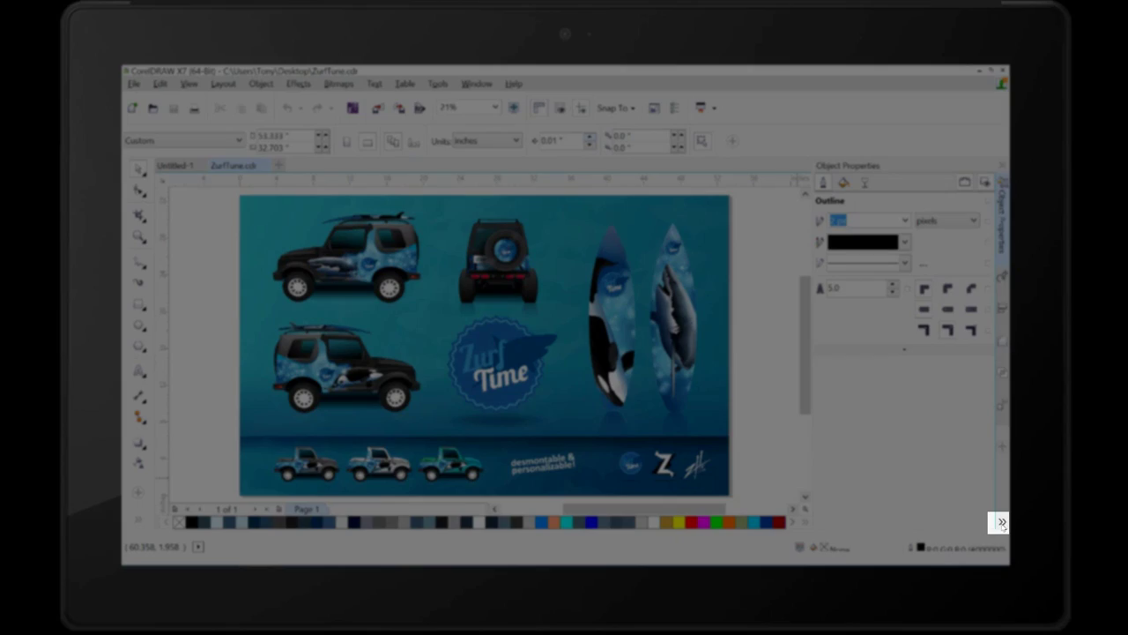
click(1000, 522)
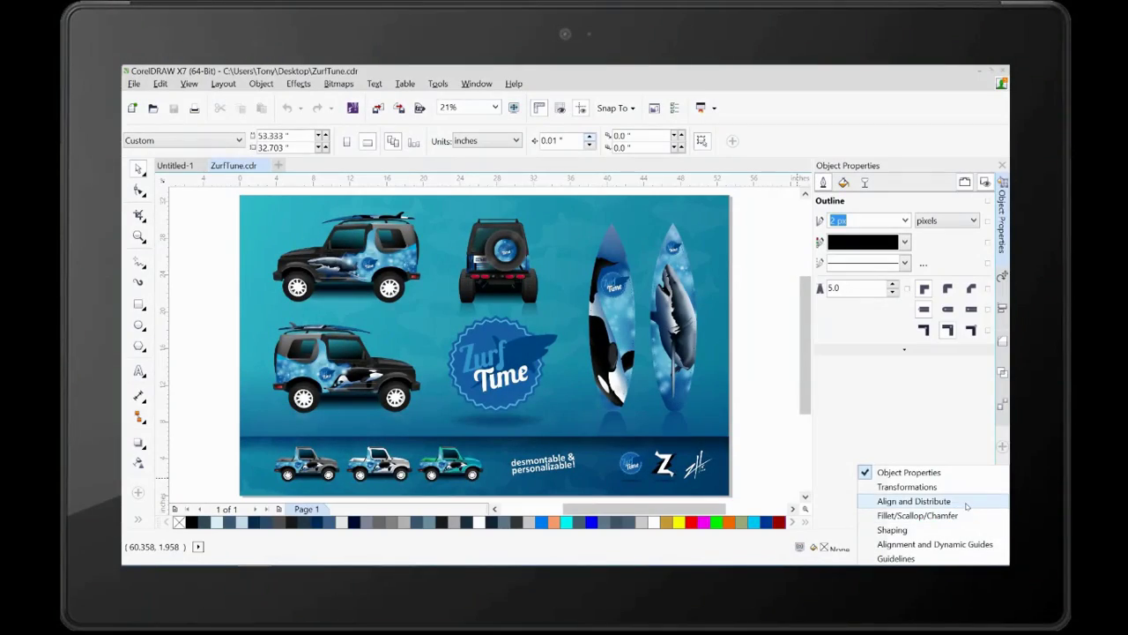
click(964, 504)
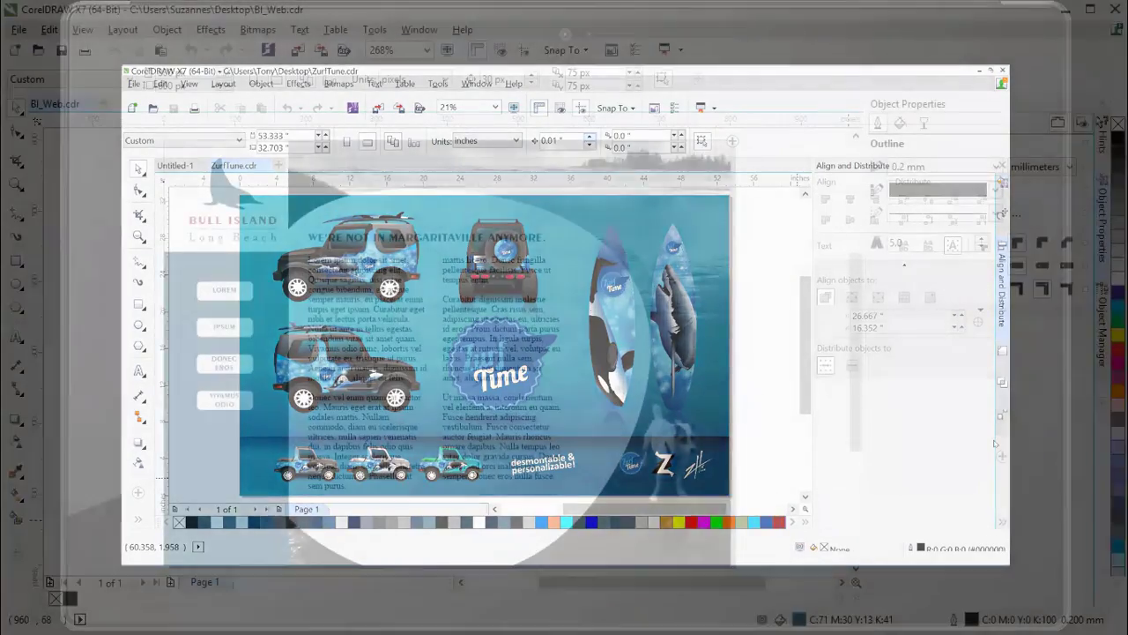